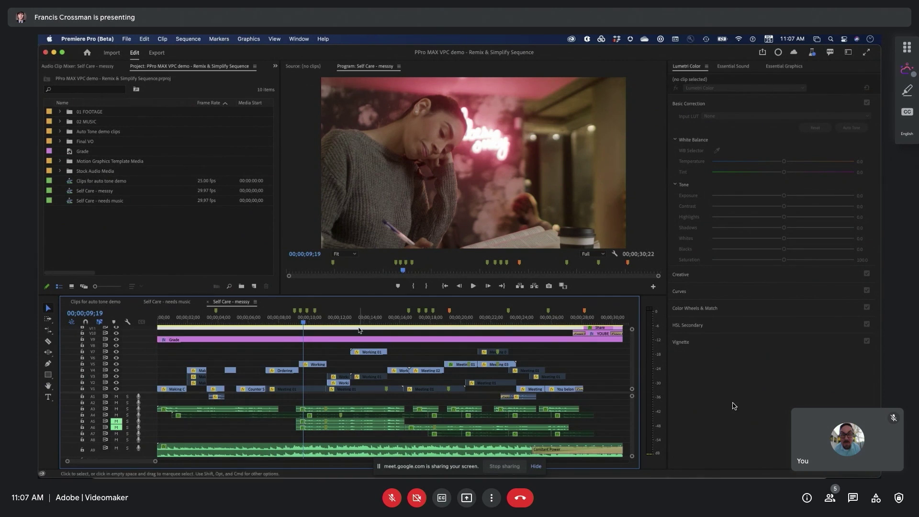
# - Run Simplify Sequence with default removal options to create 'Self Care - messy - Simplified'
pyautogui.click(191, 40)
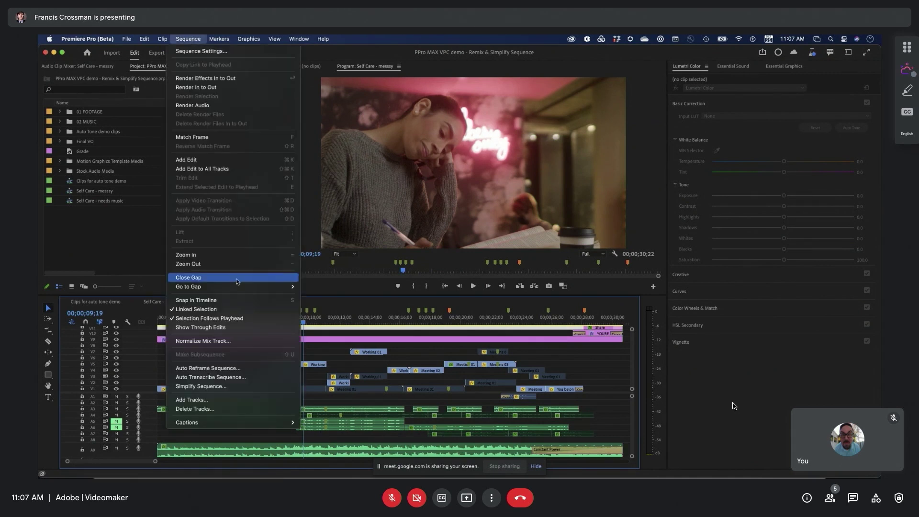
pyautogui.click(233, 386)
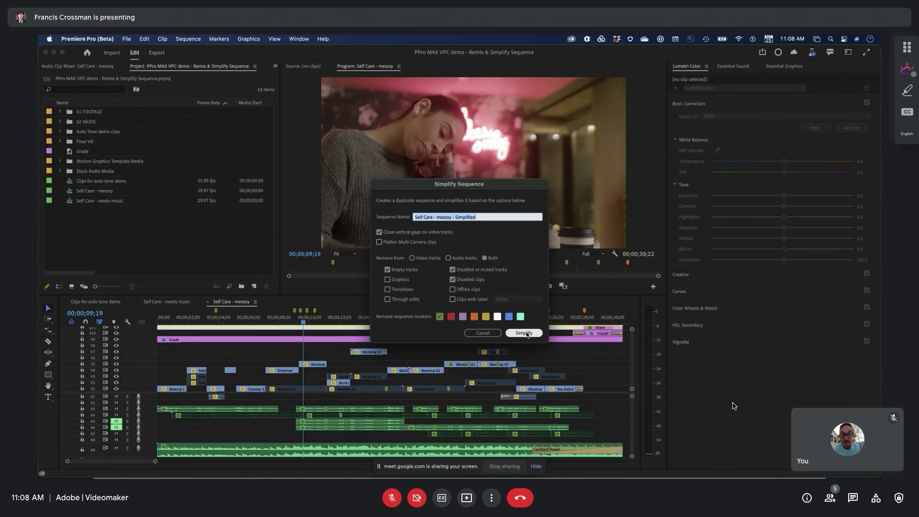
pyautogui.click(525, 333)
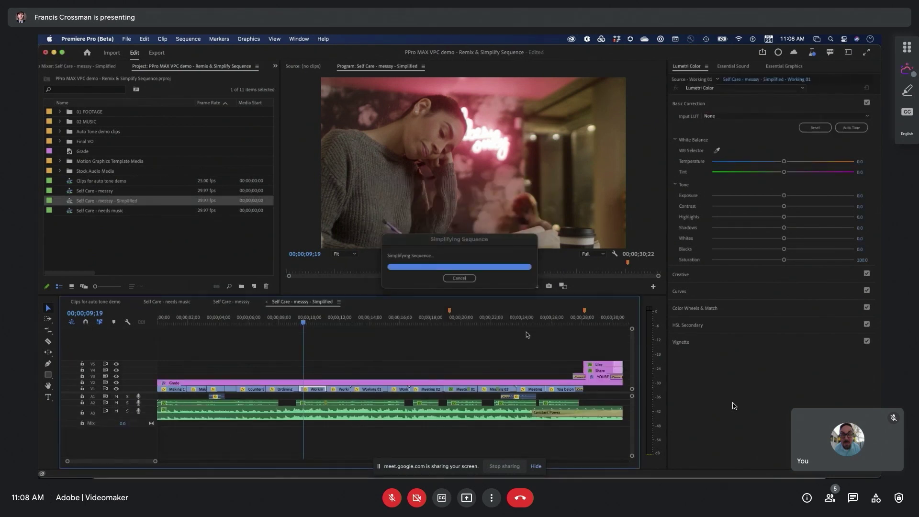
pyautogui.click(327, 345)
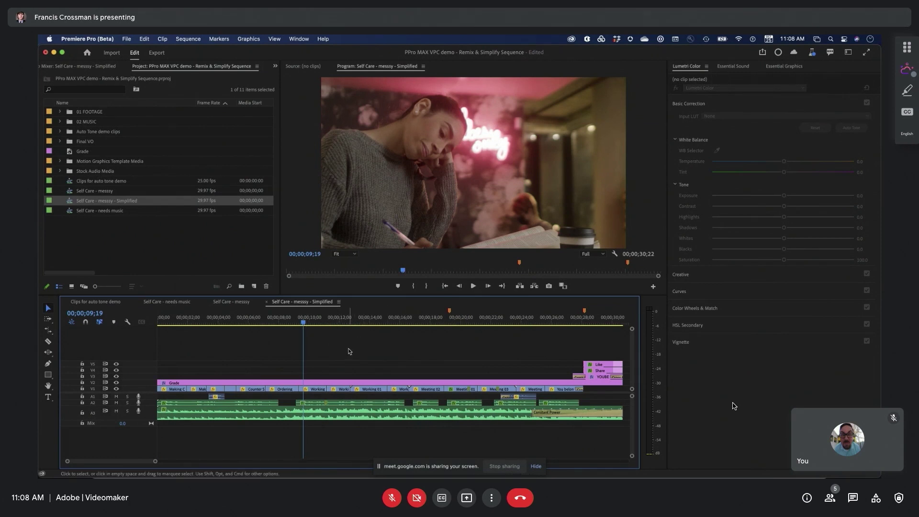
pyautogui.click(229, 303)
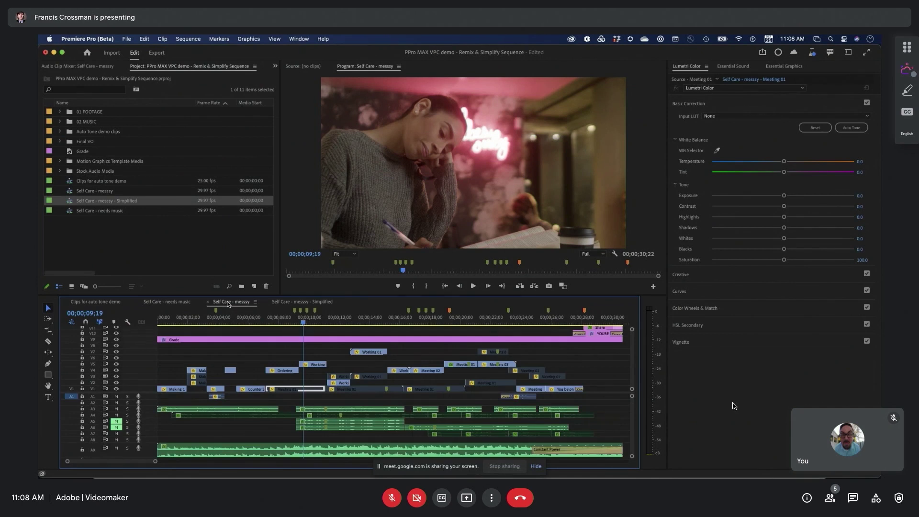
pyautogui.click(300, 302)
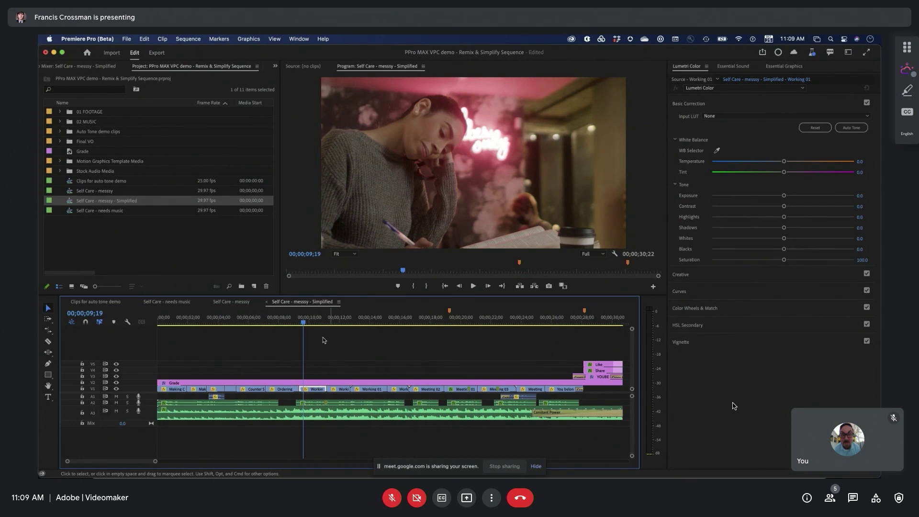
# - Open 'Self Care - needs music', scrub through it, and place Spinning the Wheels on the A1 Music track
pyautogui.click(172, 304)
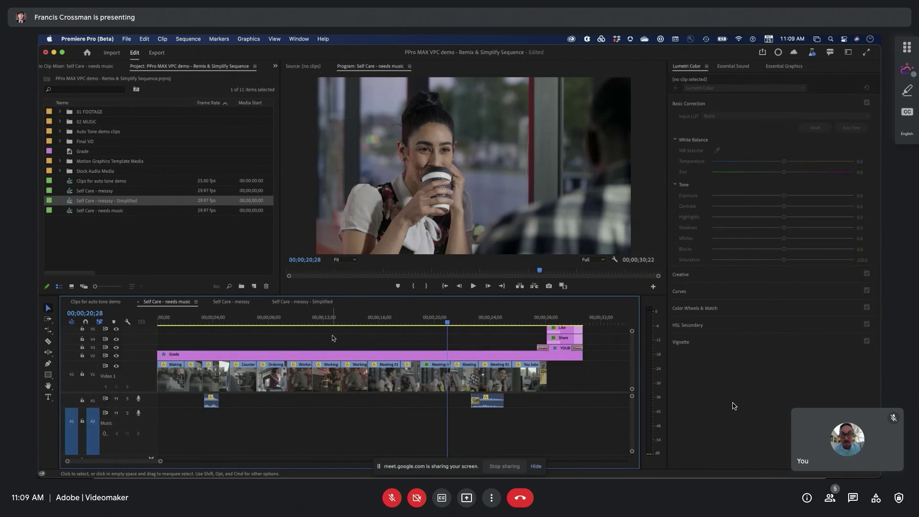
pyautogui.click(60, 171)
pyautogui.click(240, 323)
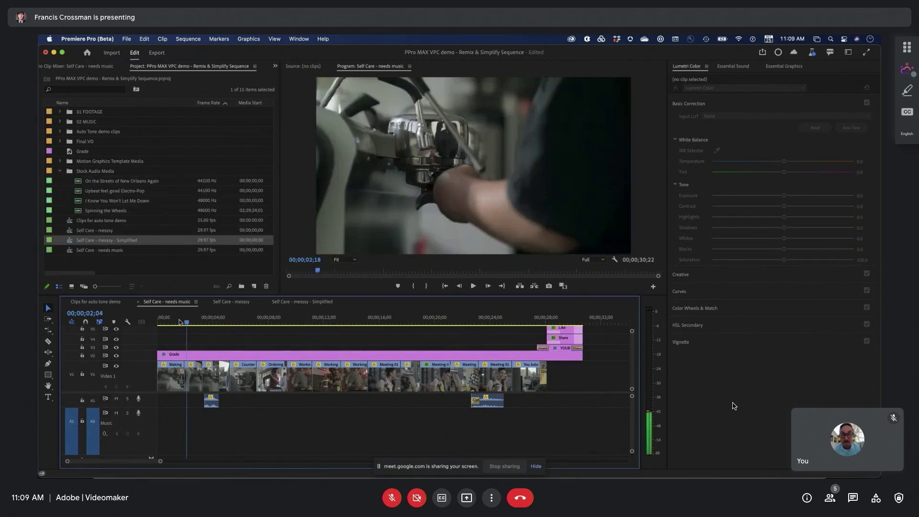
pyautogui.moveTo(288, 323); pyautogui.dragTo(522, 324)
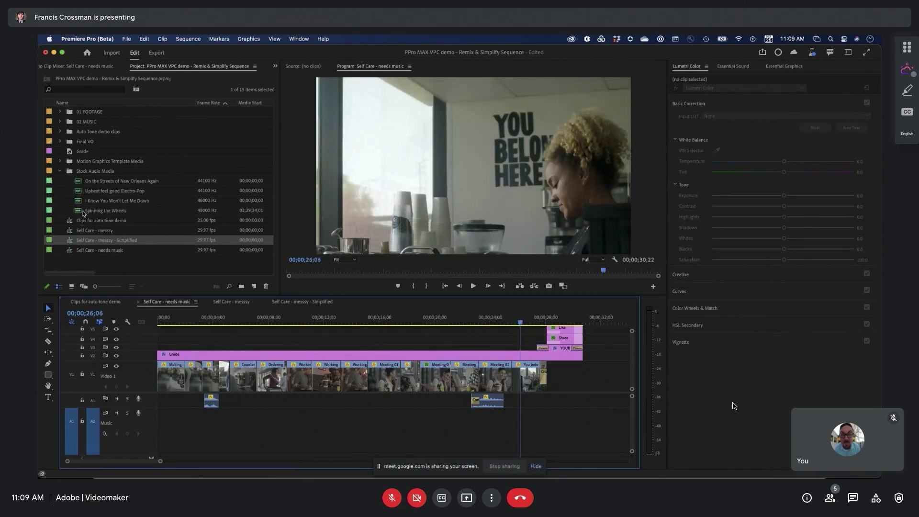
pyautogui.click(83, 213)
pyautogui.moveTo(83, 212); pyautogui.dragTo(153, 420)
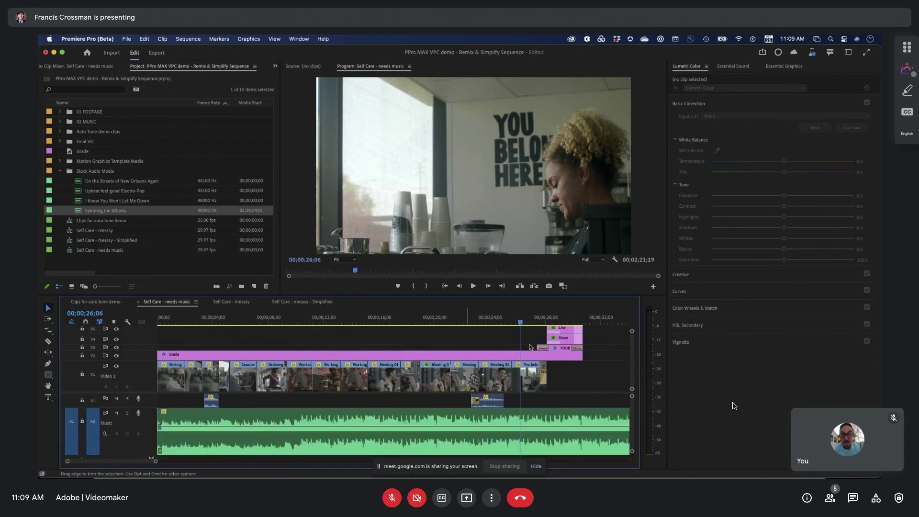
pyautogui.click(595, 321)
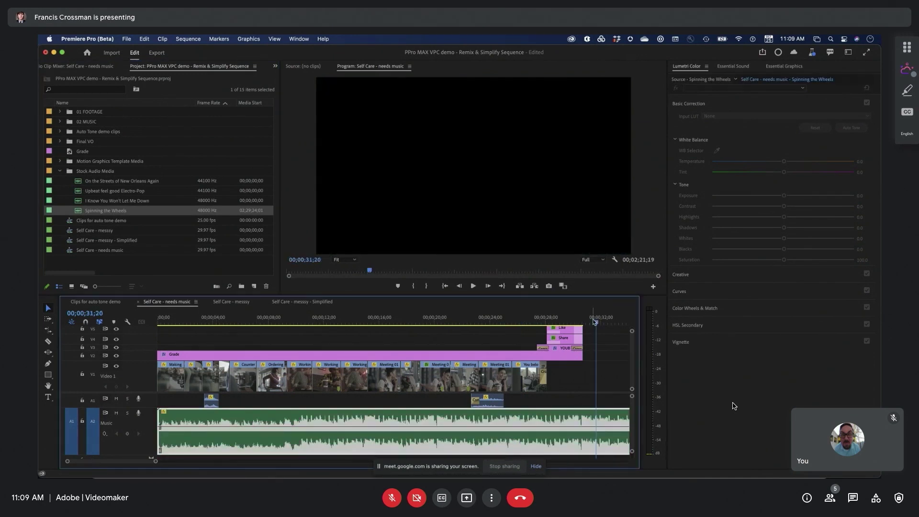
pyautogui.scroll(-3, 594, 322)
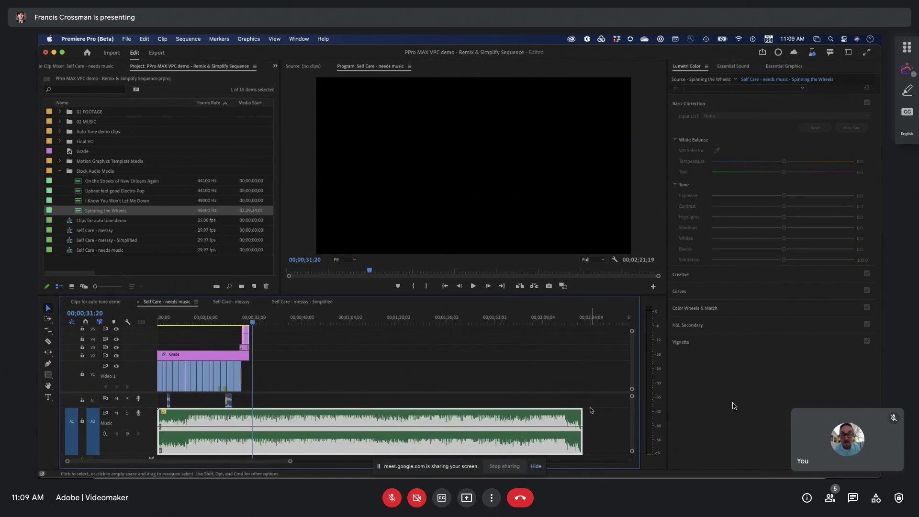
pyautogui.moveTo(581, 417); pyautogui.dragTo(247, 414)
pyautogui.rightClick(246, 415)
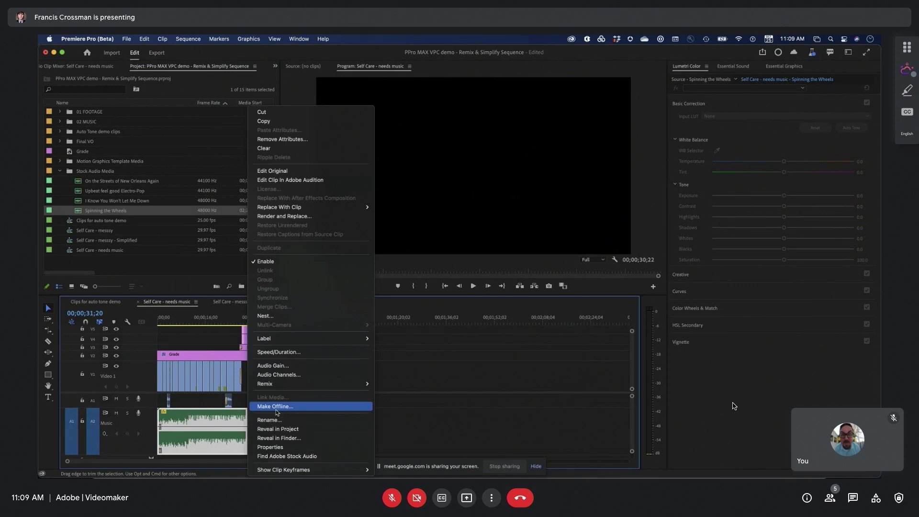
pyautogui.click(268, 422)
pyautogui.click(263, 431)
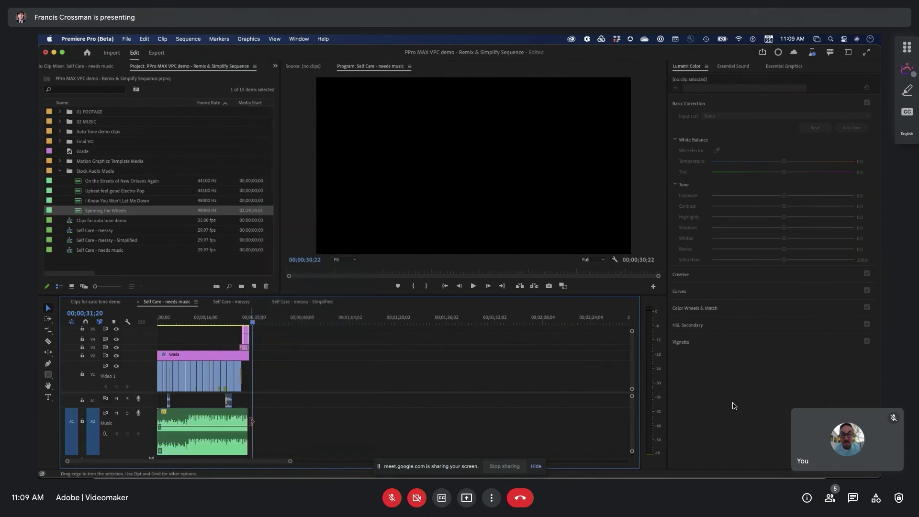
pyautogui.rightClick(249, 421)
pyautogui.click(276, 460)
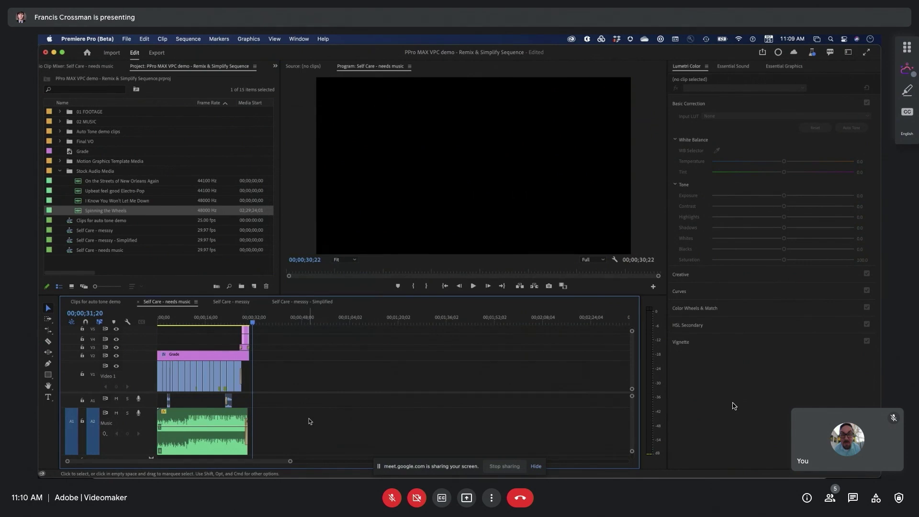
pyautogui.press('\\')
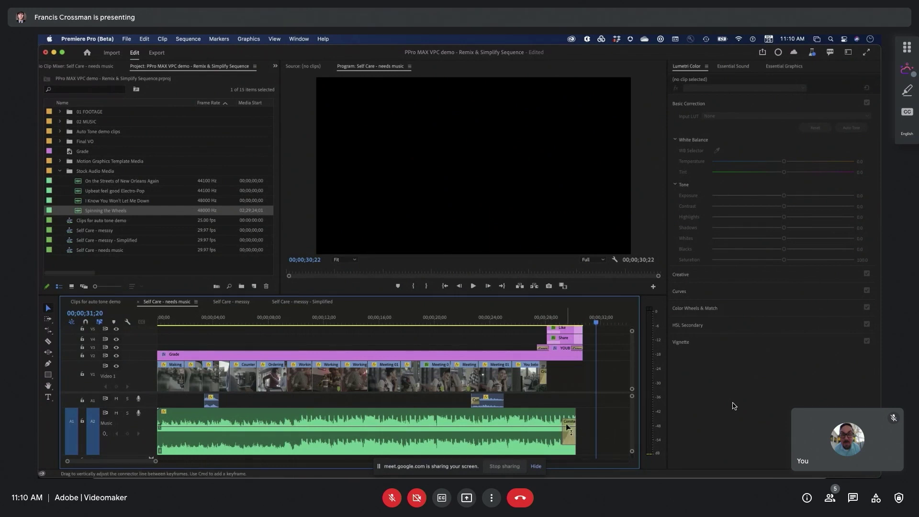
pyautogui.click(528, 431)
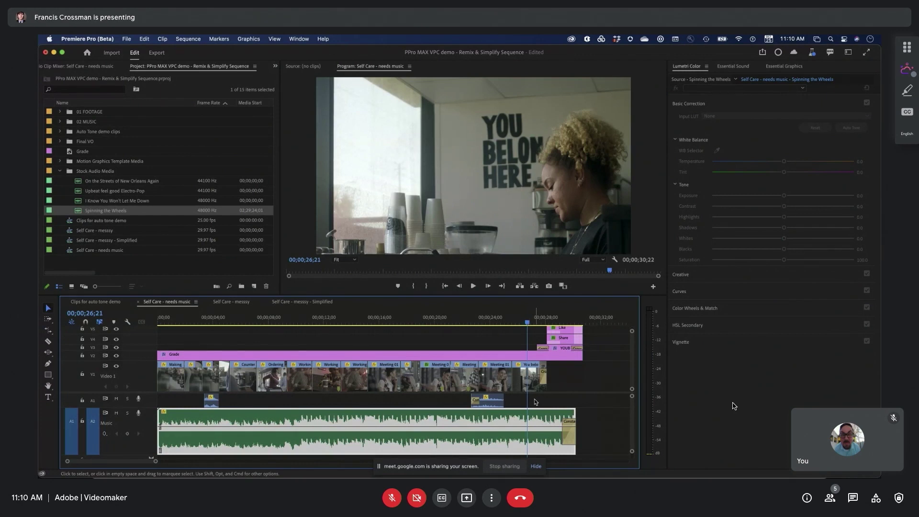
pyautogui.press('super+z')
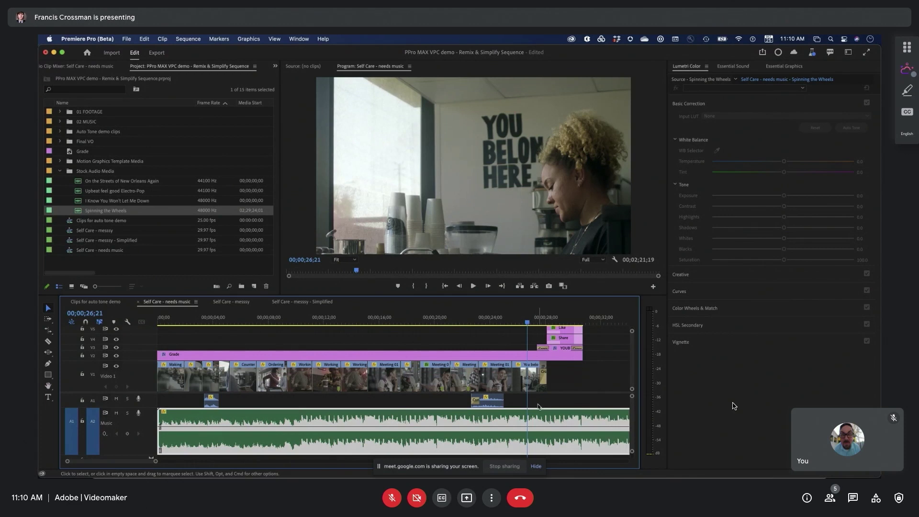
# - Tag Spinning the Wheels as Music and remix it to a 00;00;30;00 target duration
pyautogui.click(730, 67)
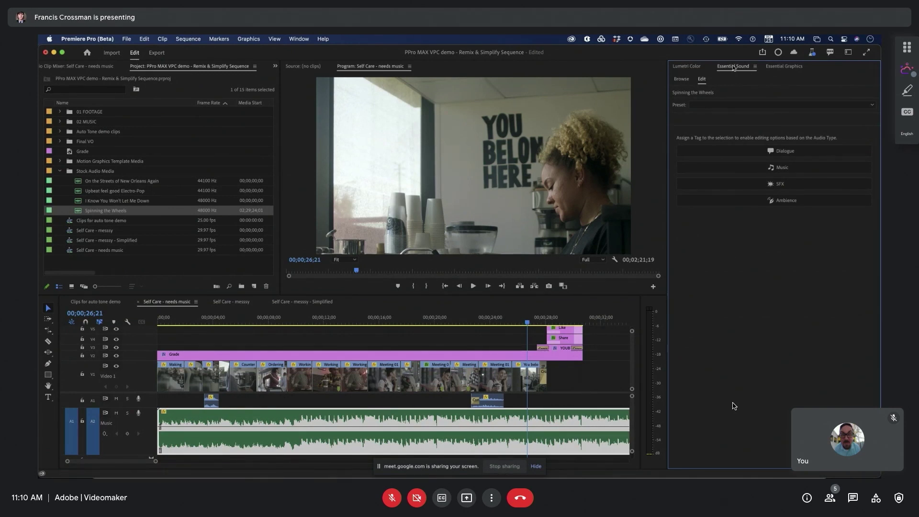
pyautogui.click(788, 169)
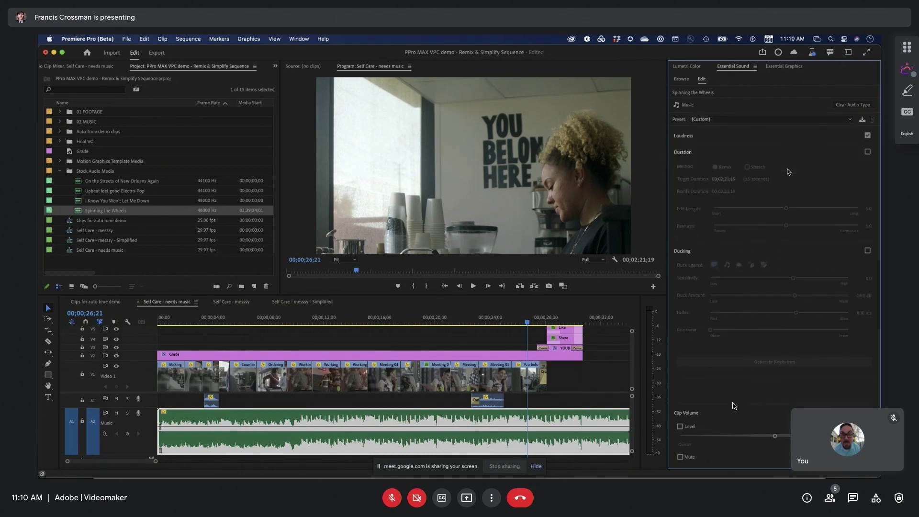
pyautogui.click(867, 152)
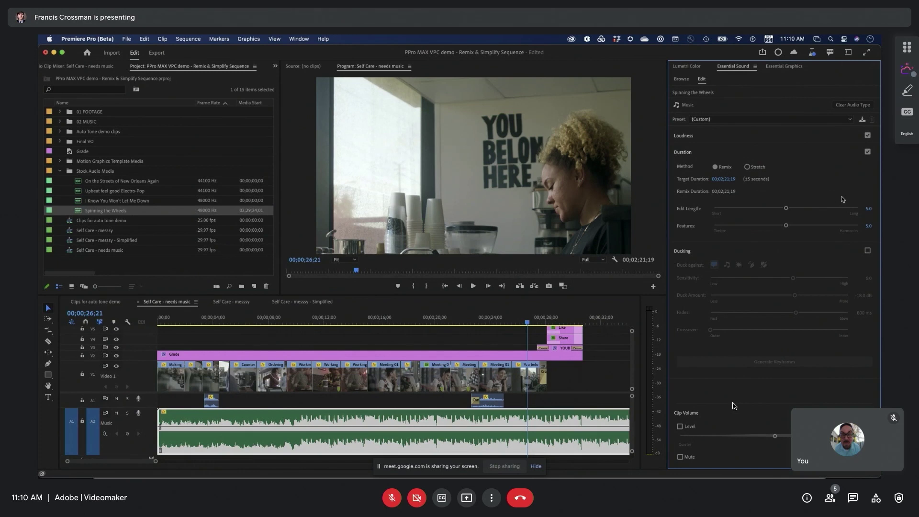
pyautogui.click(723, 180)
pyautogui.write('30')
pyautogui.press('Return')
# - Review the 00;00;34;19 remixed music, then play the sequence from 19;11
pyautogui.click(573, 401)
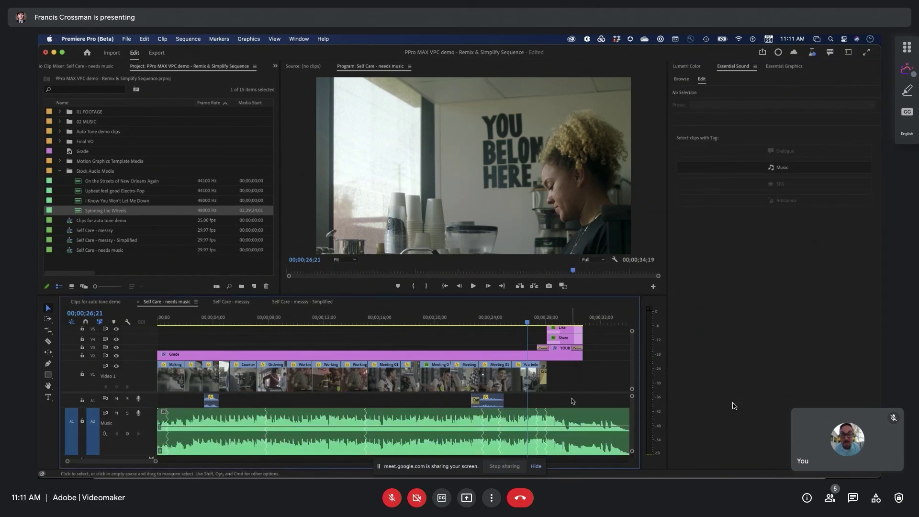
pyautogui.press('-')
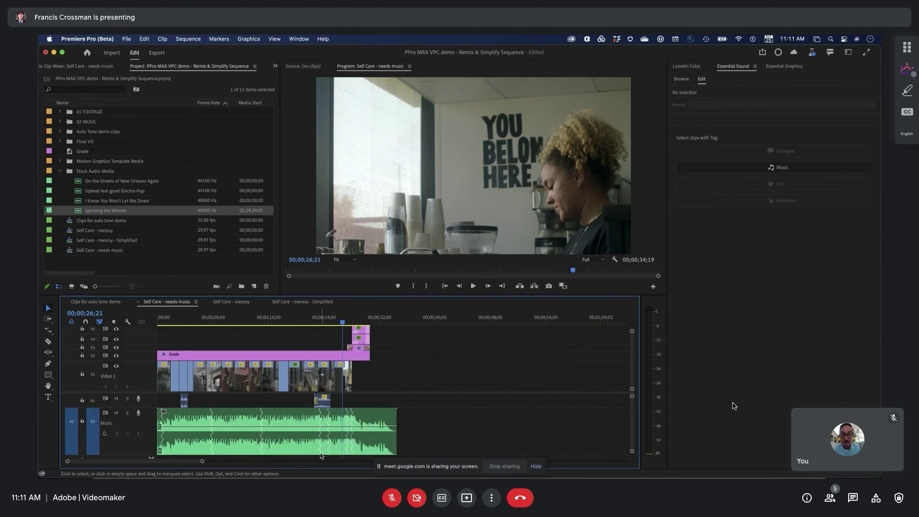
pyautogui.press('=')
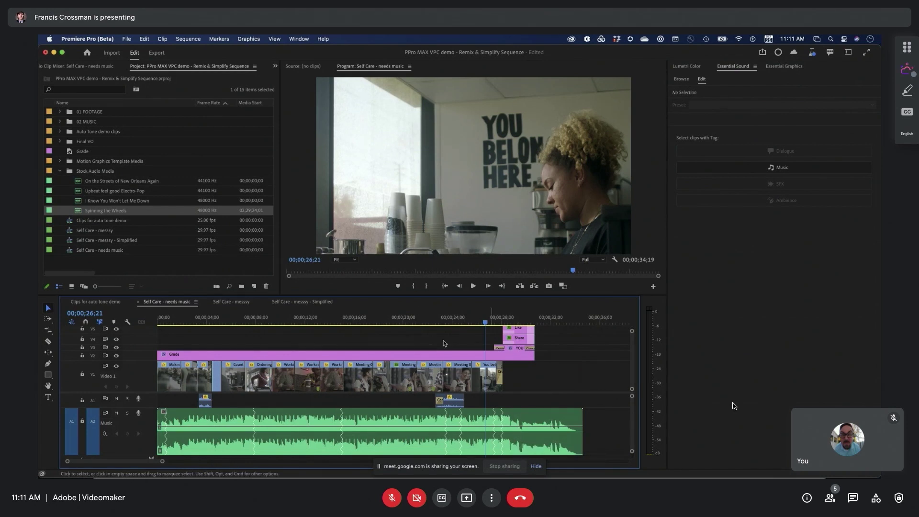
pyautogui.click(397, 318)
pyautogui.press('space')
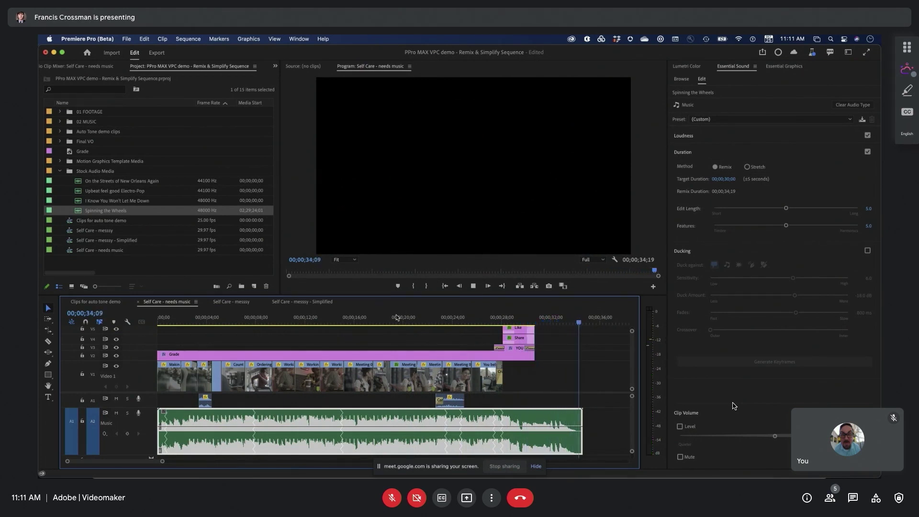
# - With the Remix Tool, shorten the music to about 19 seconds, then extend it to 00;00;39;25
pyautogui.click(457, 318)
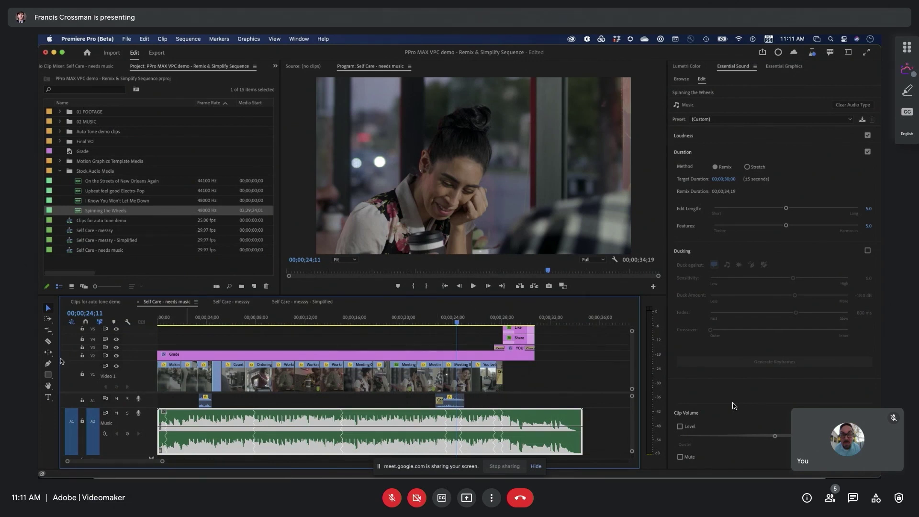
pyautogui.click(49, 330)
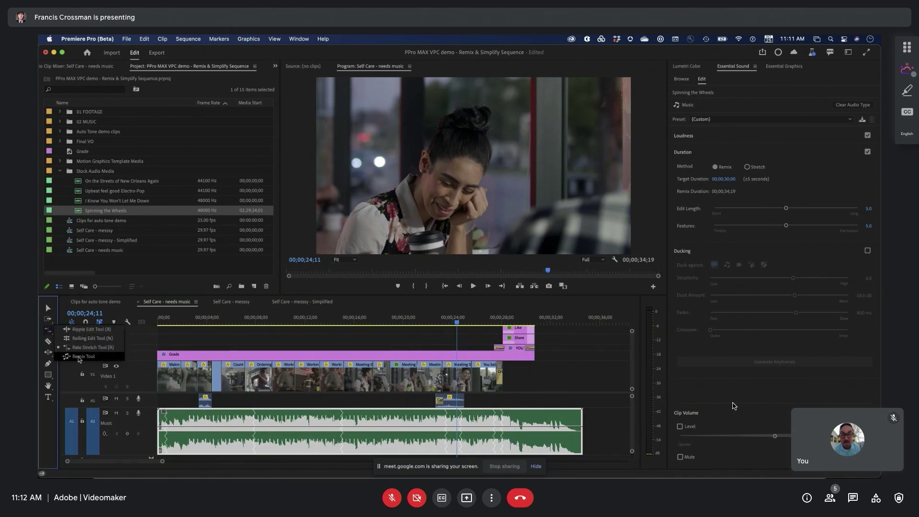
pyautogui.click(80, 356)
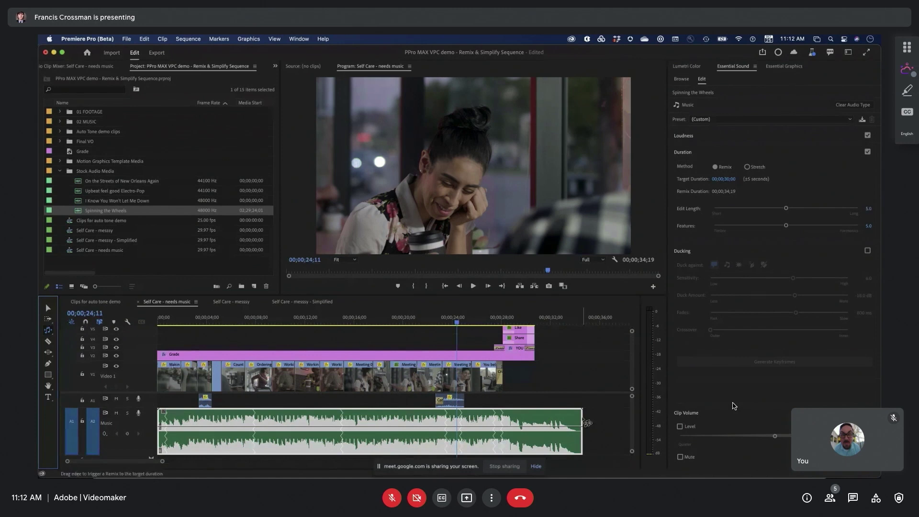
pyautogui.moveTo(583, 423); pyautogui.dragTo(357, 425)
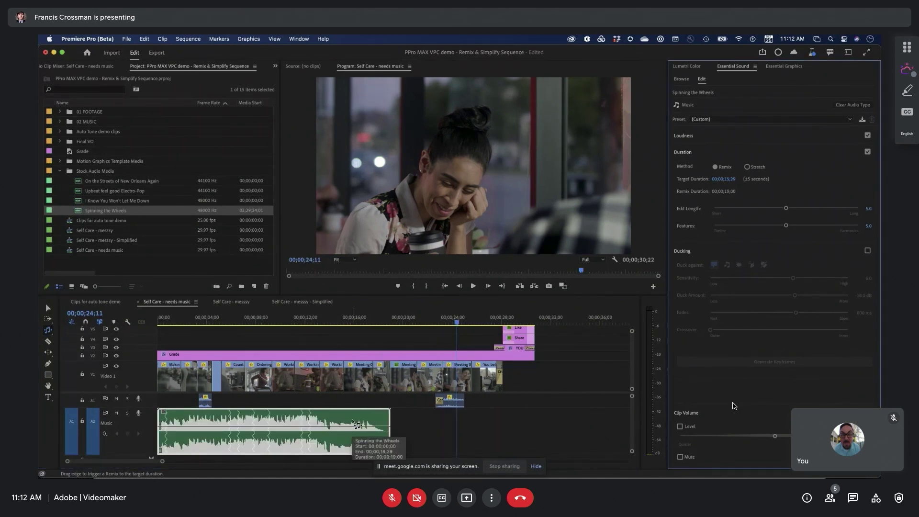
pyautogui.moveTo(390, 424); pyautogui.dragTo(599, 431)
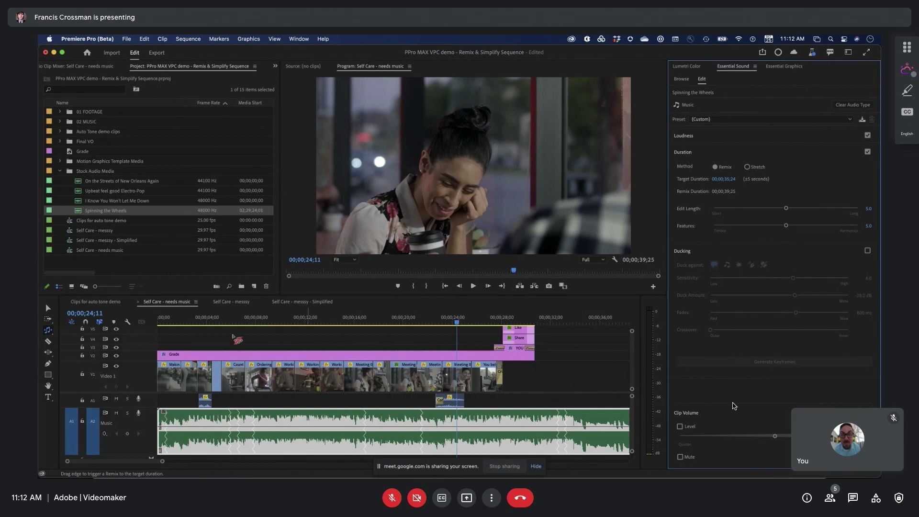
# - Open the Clips for auto tone demo sequence and apply Auto Tone to the waterfall clip
pyautogui.click(96, 302)
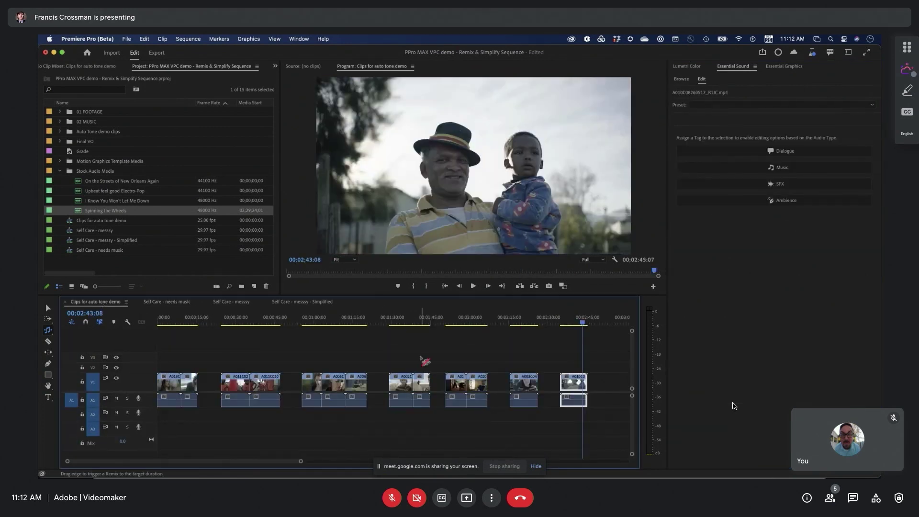
pyautogui.click(47, 309)
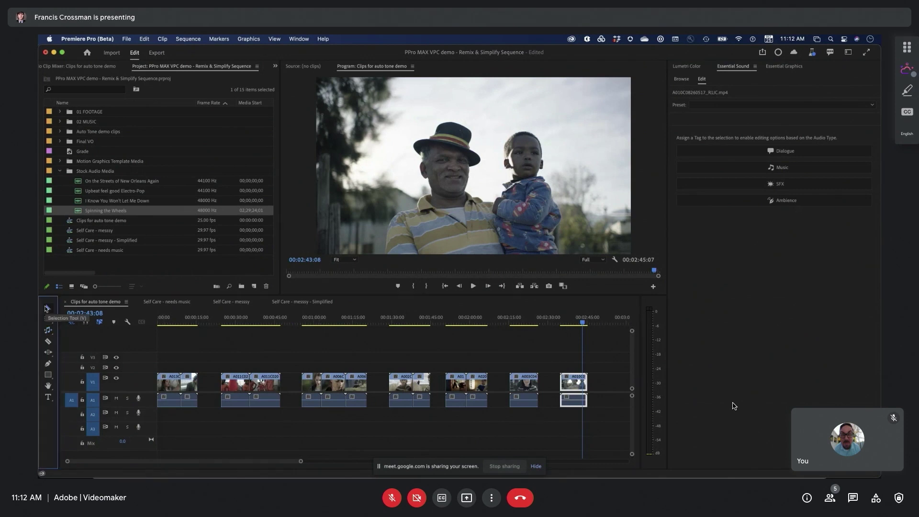
pyautogui.click(687, 66)
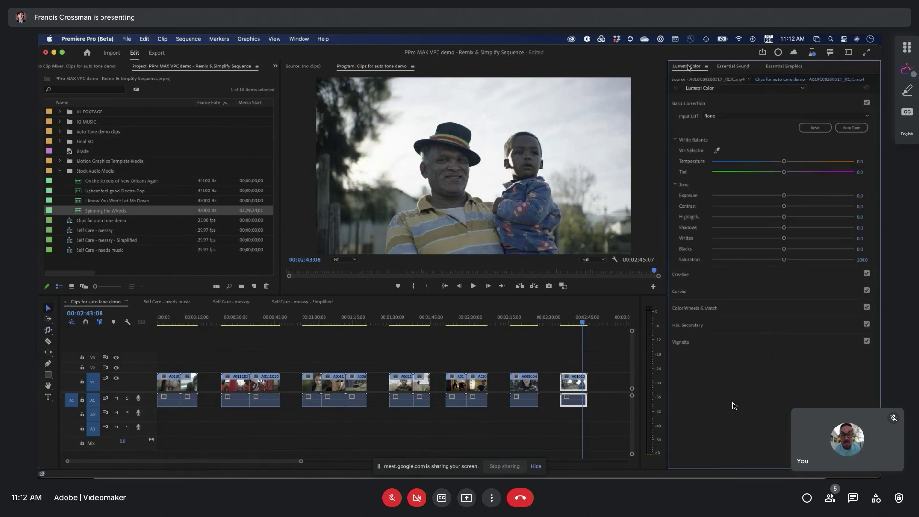
pyautogui.click(355, 322)
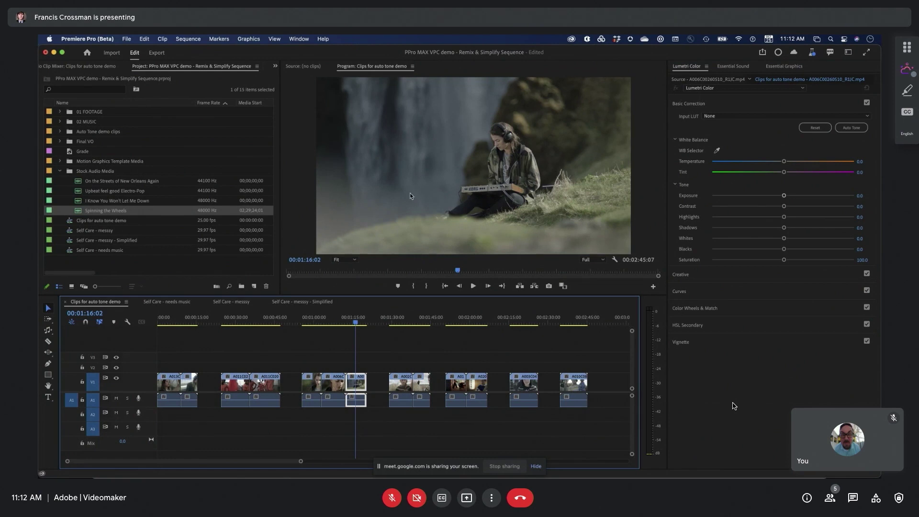
pyautogui.click(853, 128)
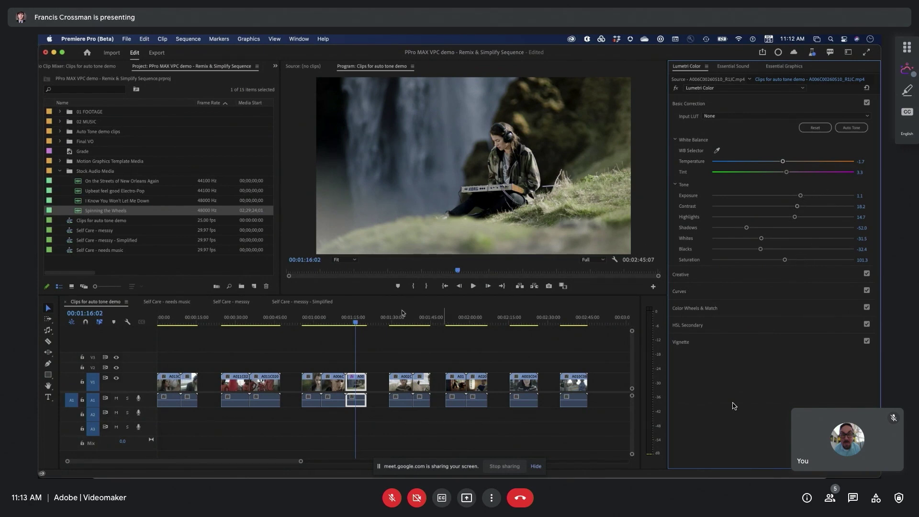
# - Apply Auto Tone to the headphones close-up (Contrast -34.6, Highlights 54.0)
pyautogui.click(343, 324)
pyautogui.moveTo(338, 326); pyautogui.dragTo(337, 325)
pyautogui.click(851, 128)
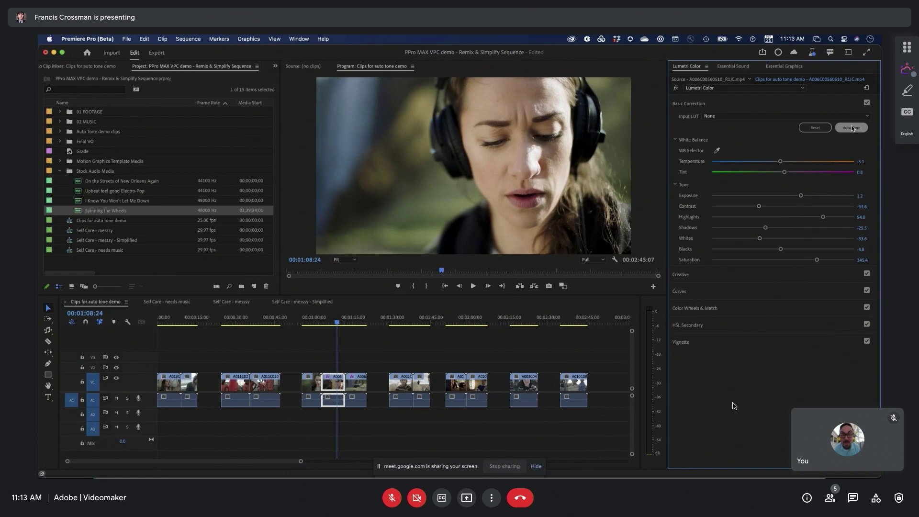
# - Auto Tone the long-haired woman's close-up with slightly lower saturation, then the red-headband clip
pyautogui.click(320, 320)
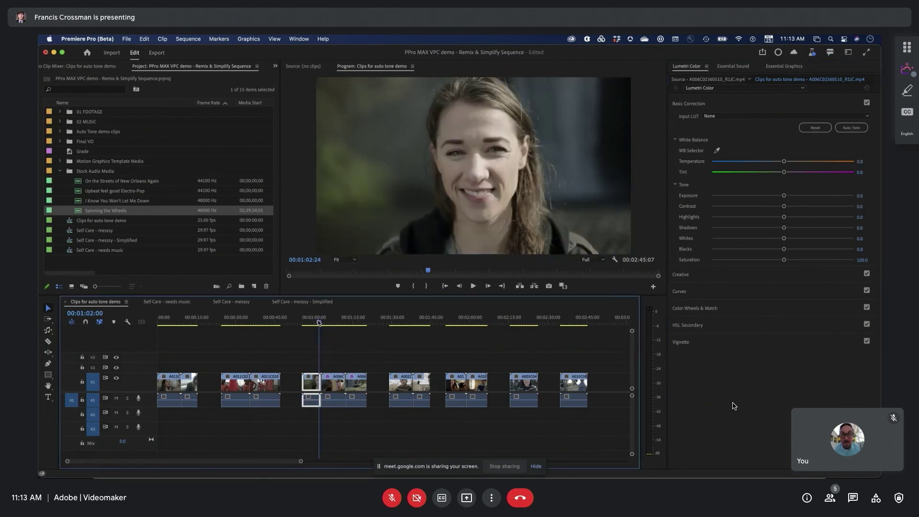
pyautogui.moveTo(319, 323); pyautogui.dragTo(312, 324)
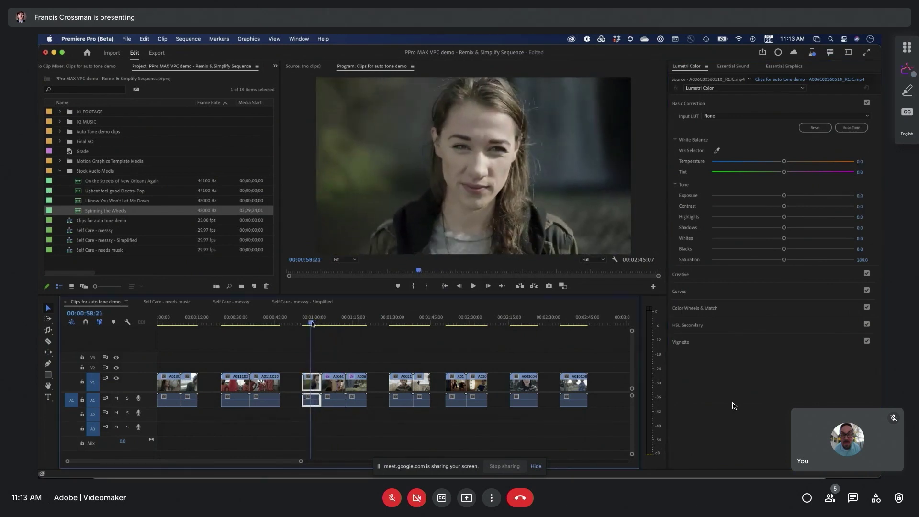
pyautogui.click(855, 128)
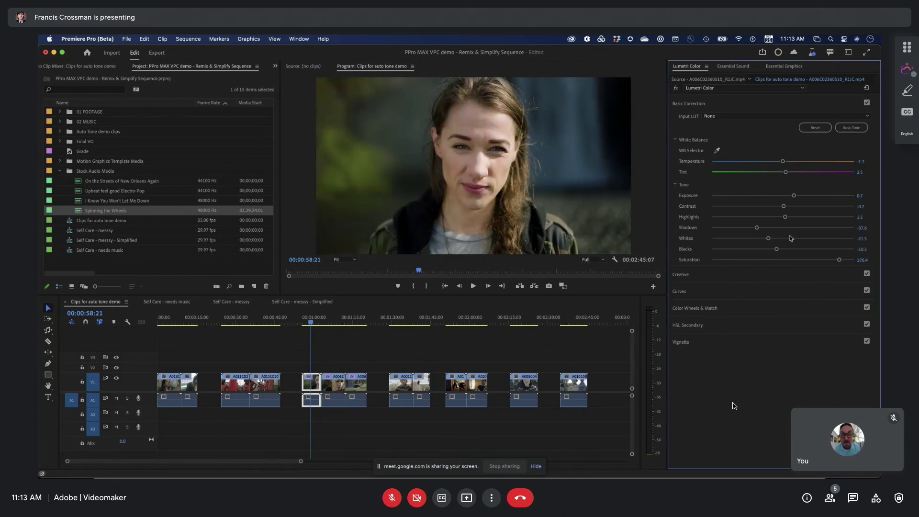
pyautogui.moveTo(840, 260); pyautogui.dragTo(823, 261)
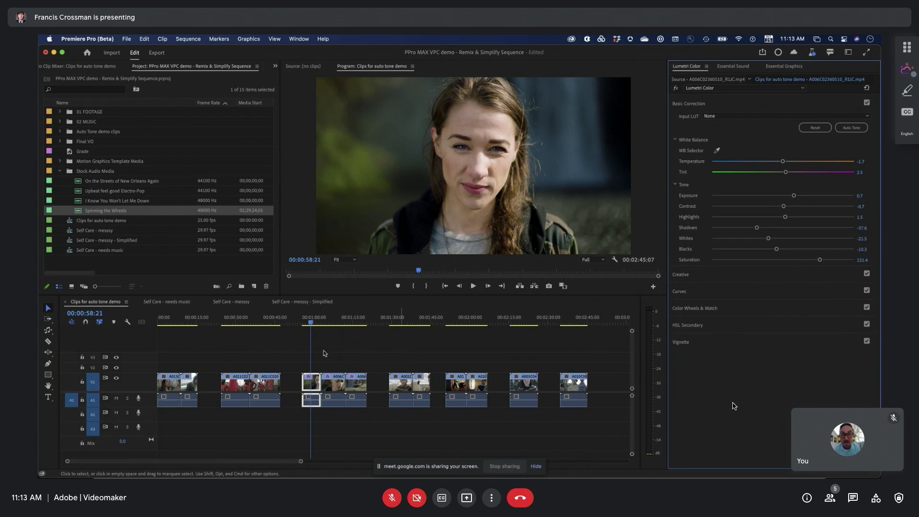
pyautogui.moveTo(248, 324); pyautogui.dragTo(235, 326)
pyautogui.click(850, 130)
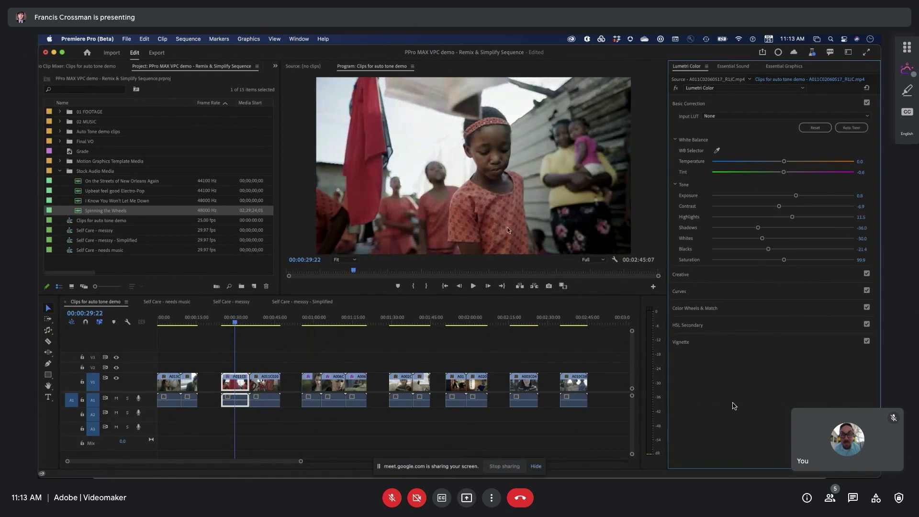
# - Apply Auto Tone to the subway headphones, woman-at-the-fence, and taiko drummers clips in turn
pyautogui.click(189, 320)
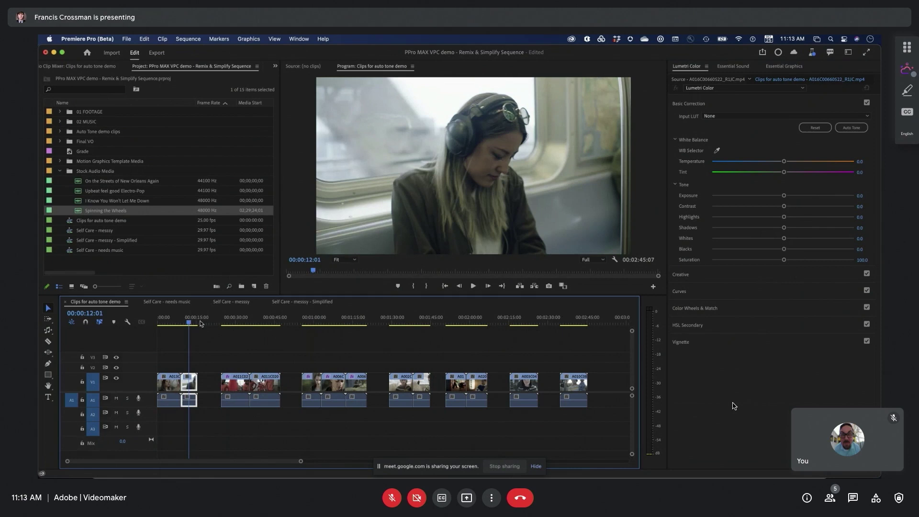
pyautogui.click(851, 127)
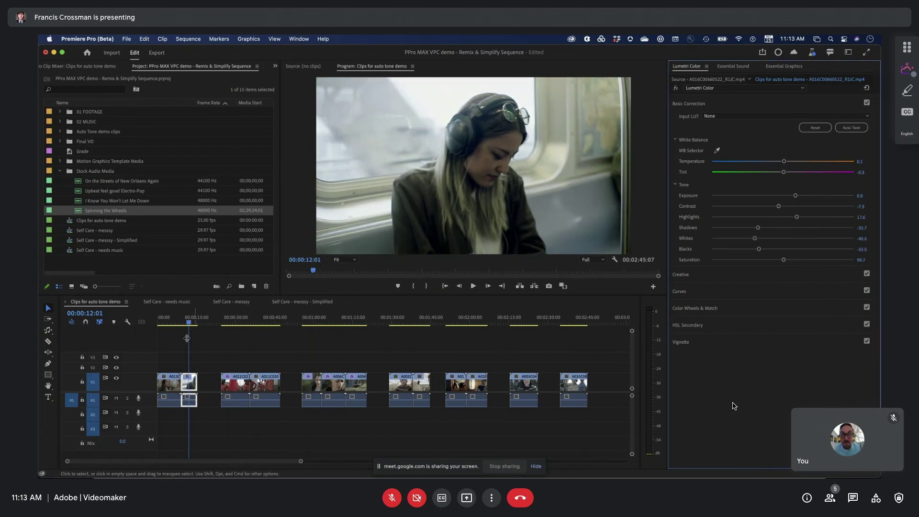
pyautogui.click(170, 322)
pyautogui.moveTo(170, 322); pyautogui.dragTo(166, 322)
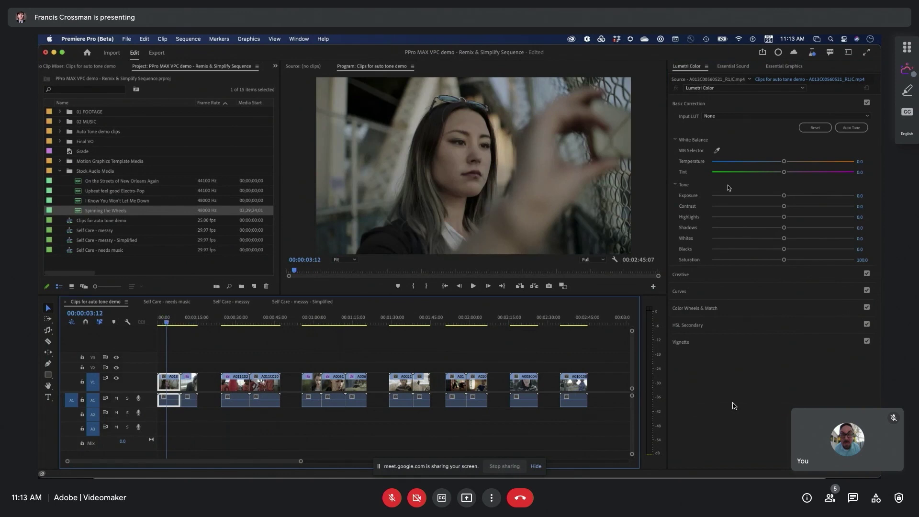
pyautogui.click(860, 129)
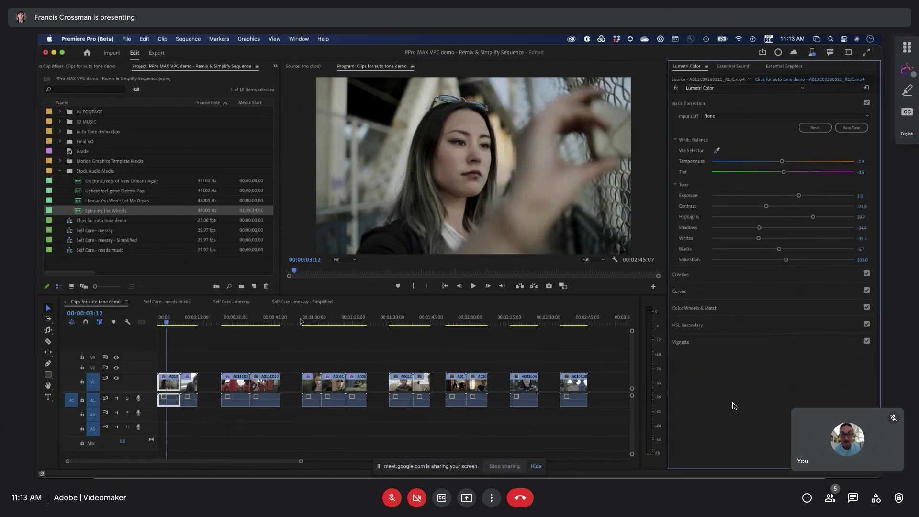
pyautogui.click(459, 322)
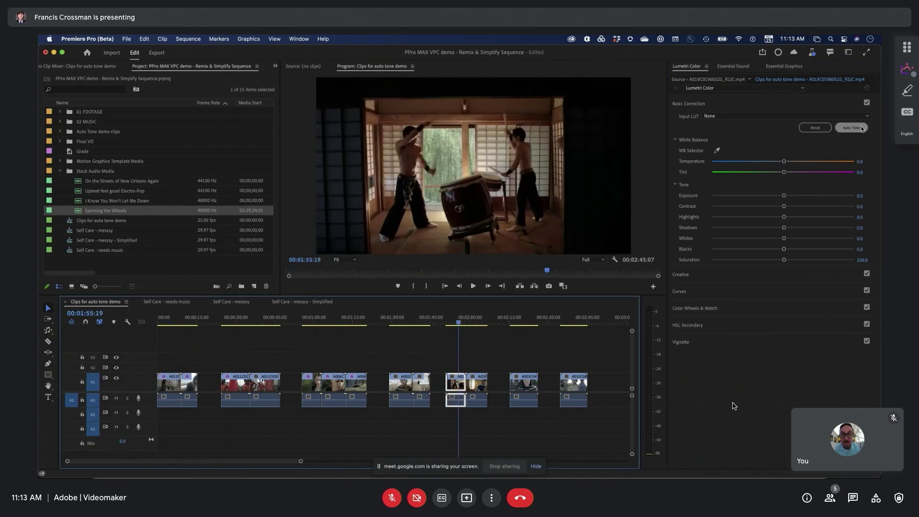
pyautogui.click(861, 128)
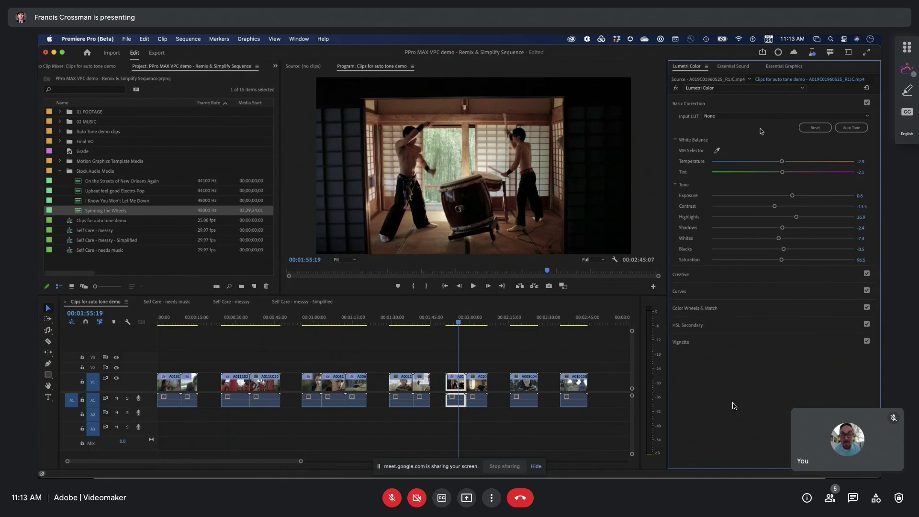